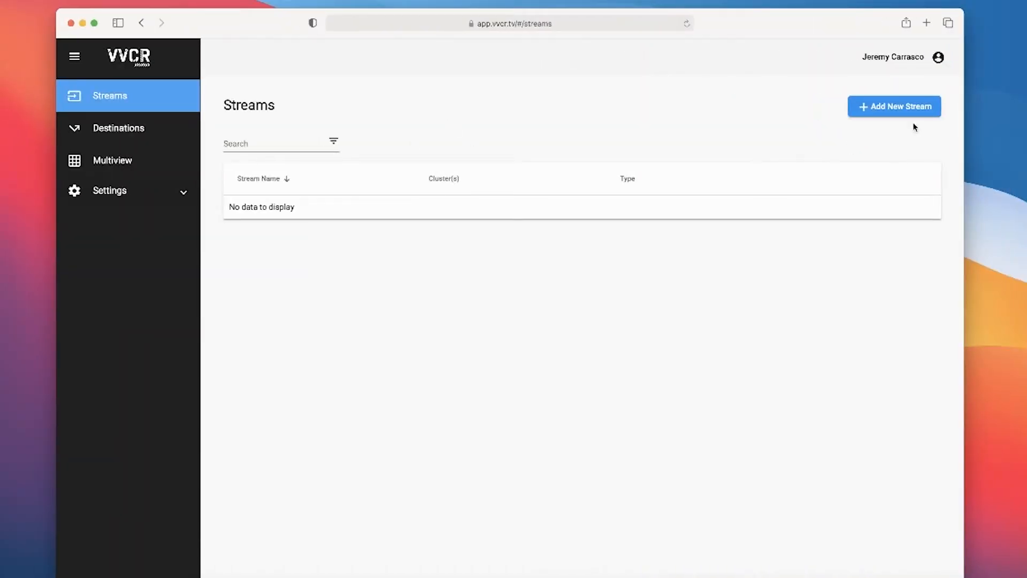
Step: Add and save a new SRT Listener stream named Program on the Ohio X cluster with a latency of 500 ms
{"action": "left_click", "coordinate": [903, 113]}
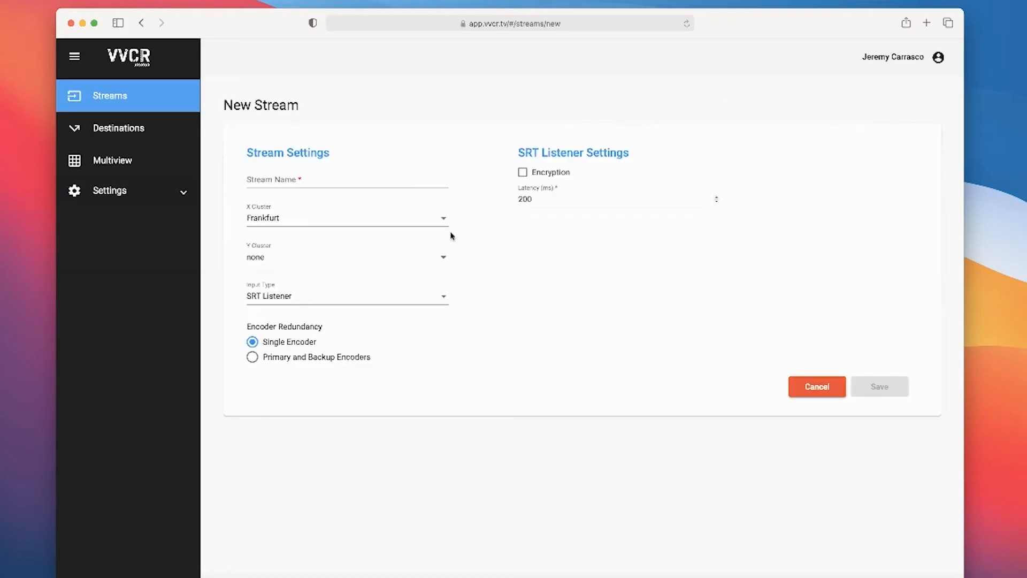
{"action": "type", "text": "Program"}
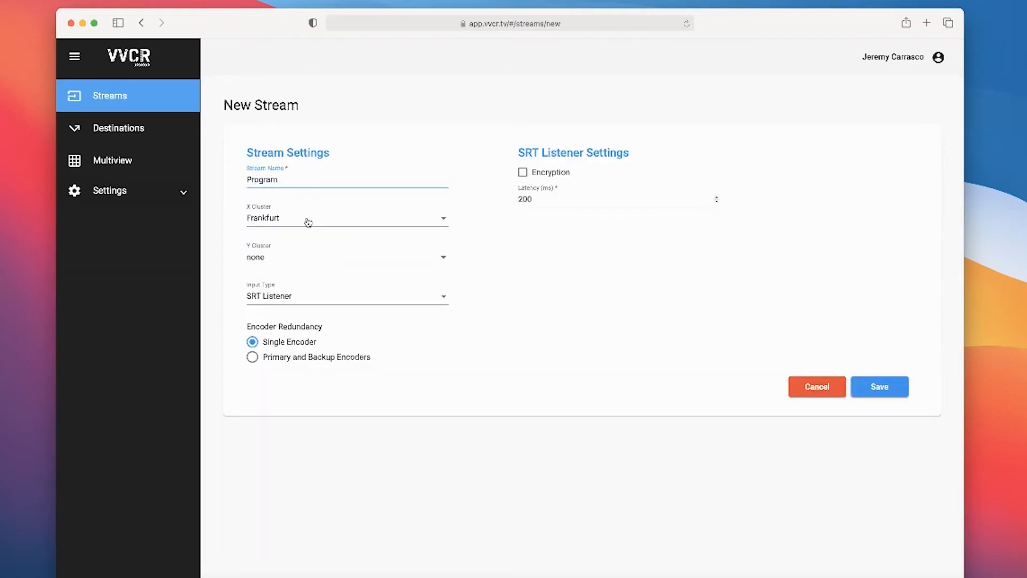
{"action": "left_click", "coordinate": [308, 223]}
{"action": "left_click", "coordinate": [299, 294]}
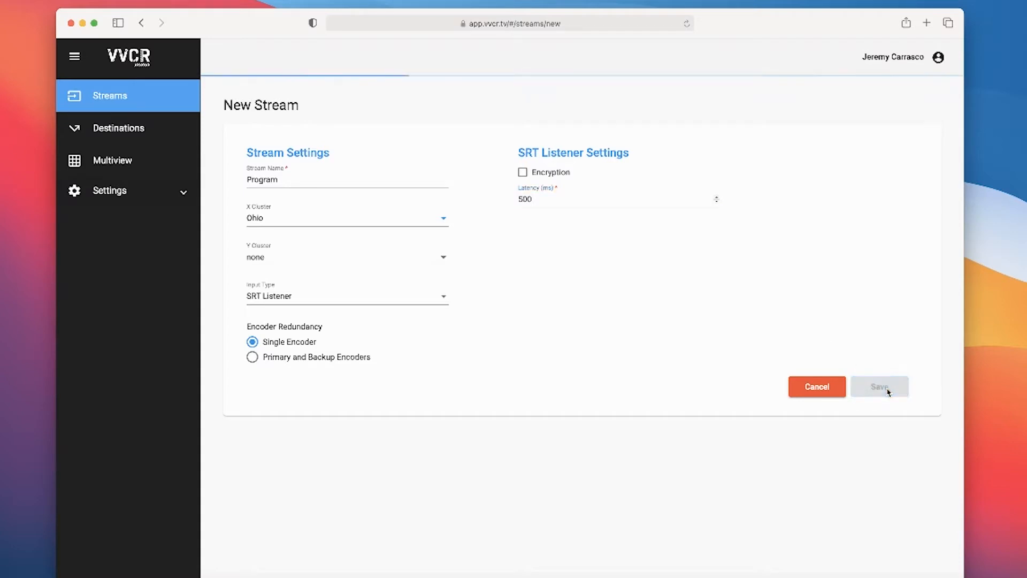
Step: Copy the public IP address of the Program stream's Ohio primary input and collapse the stream's details
{"action": "left_click", "coordinate": [466, 215]}
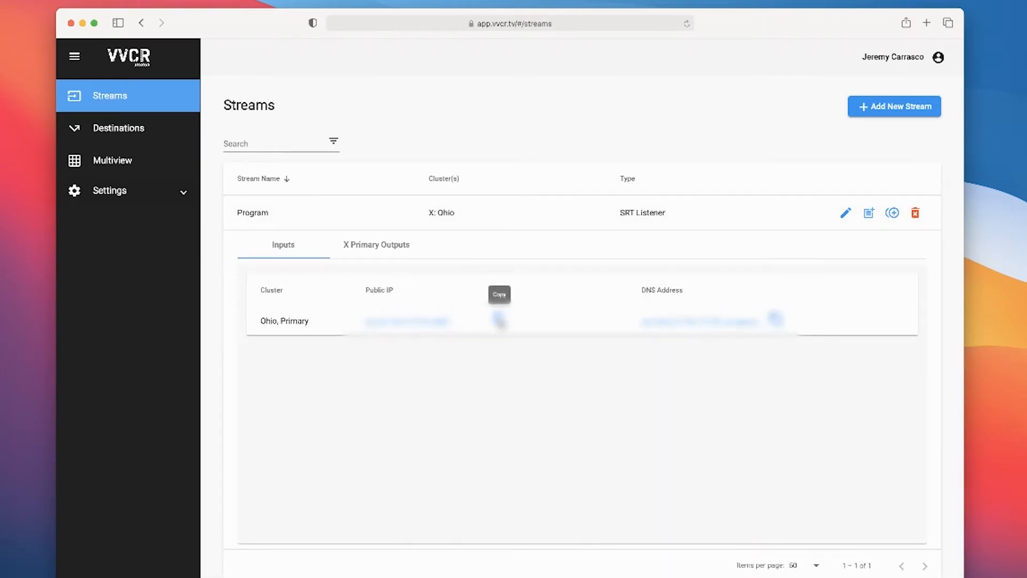
{"action": "left_click", "coordinate": [498, 321]}
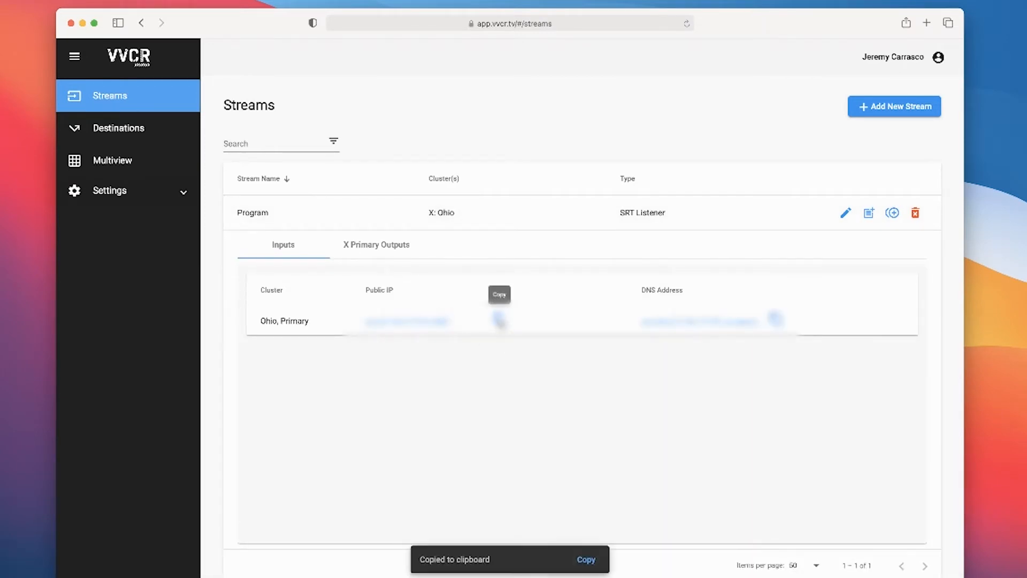
{"action": "left_click", "coordinate": [303, 216]}
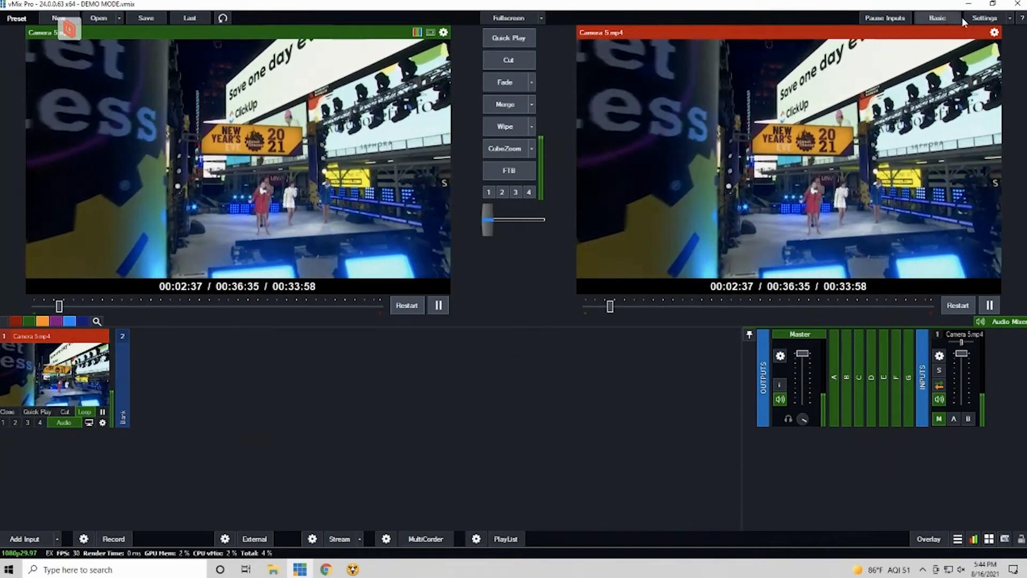
Step: In vMix, open the settings for Output 1 and enable SRT with the Caller type
{"action": "left_click", "coordinate": [984, 19]}
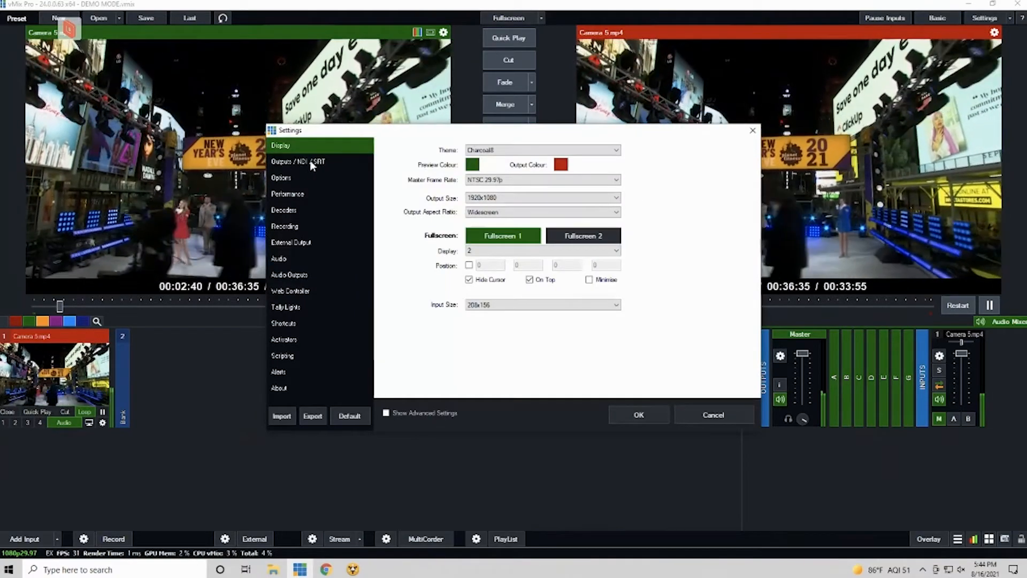
{"action": "left_click", "coordinate": [311, 162]}
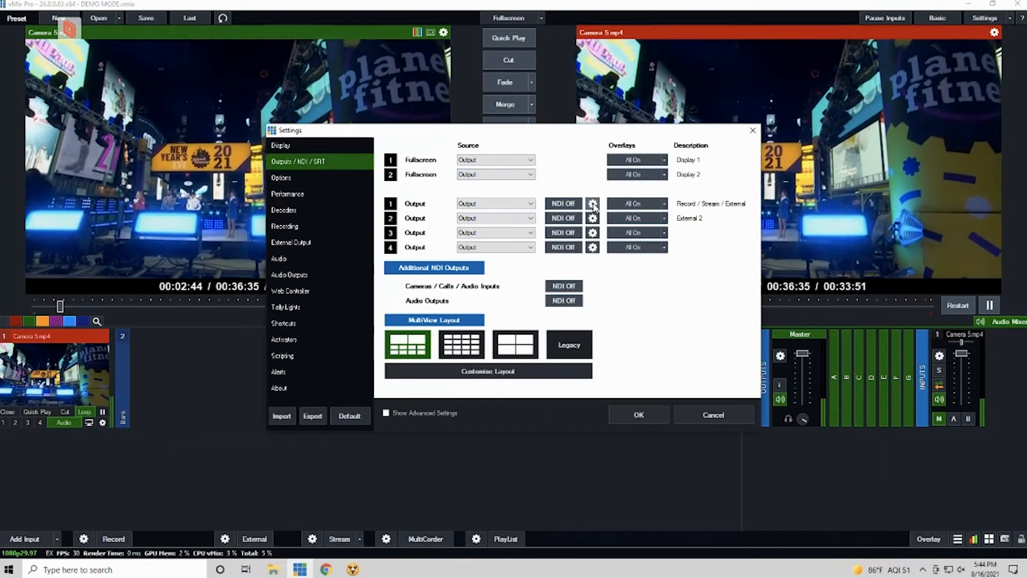
{"action": "left_click", "coordinate": [593, 204]}
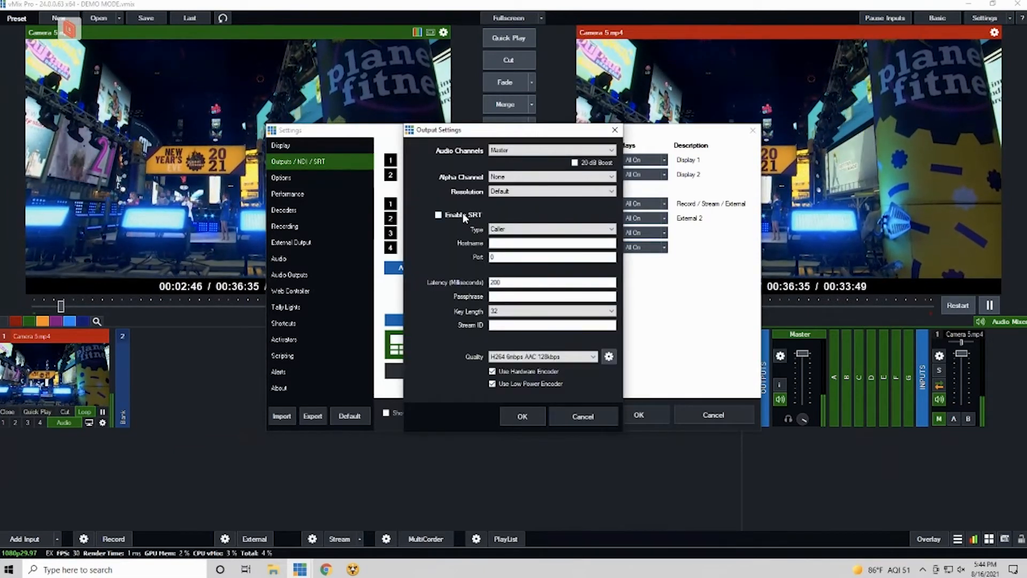
{"action": "left_click", "coordinate": [517, 230]}
{"action": "left_click", "coordinate": [518, 237]}
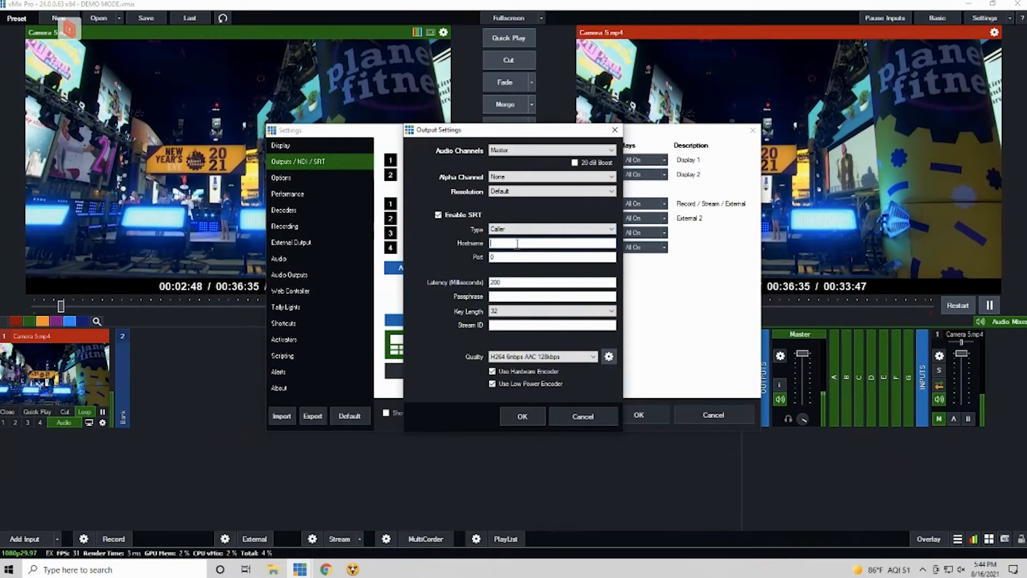
Step: Paste the copied stream address as the SRT hostname and set the port to 3001
{"action": "key", "text": "ctrl+v"}
{"action": "left_click_drag", "start_coordinate": [527, 258], "coordinate": [420, 238]}
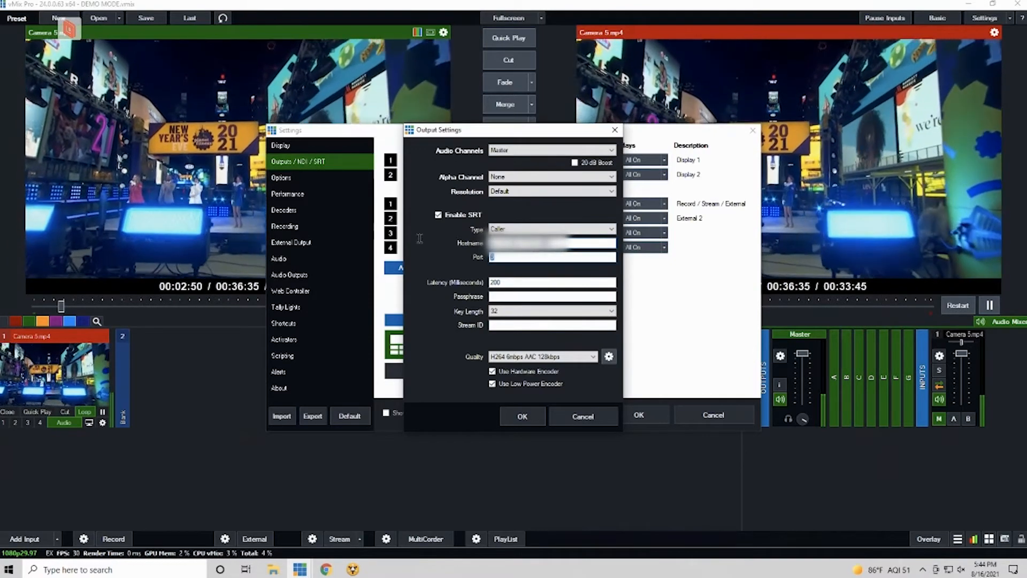
{"action": "type", "text": "3001"}
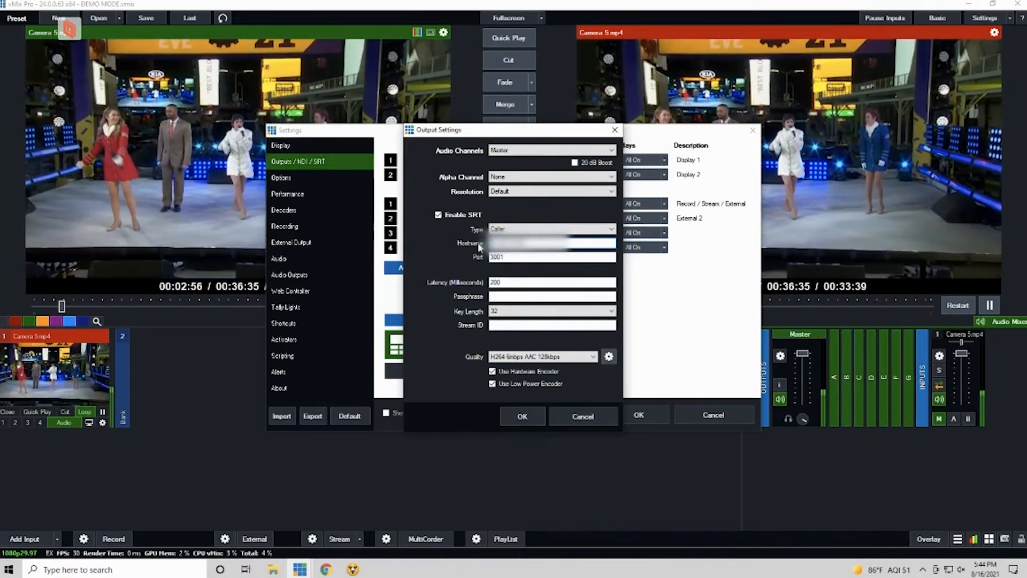
Step: Set the SRT latency to 500 ms and the quality to H264 8mbps AAC 384kbps, and save the output settings
{"action": "key", "text": "Tab"}
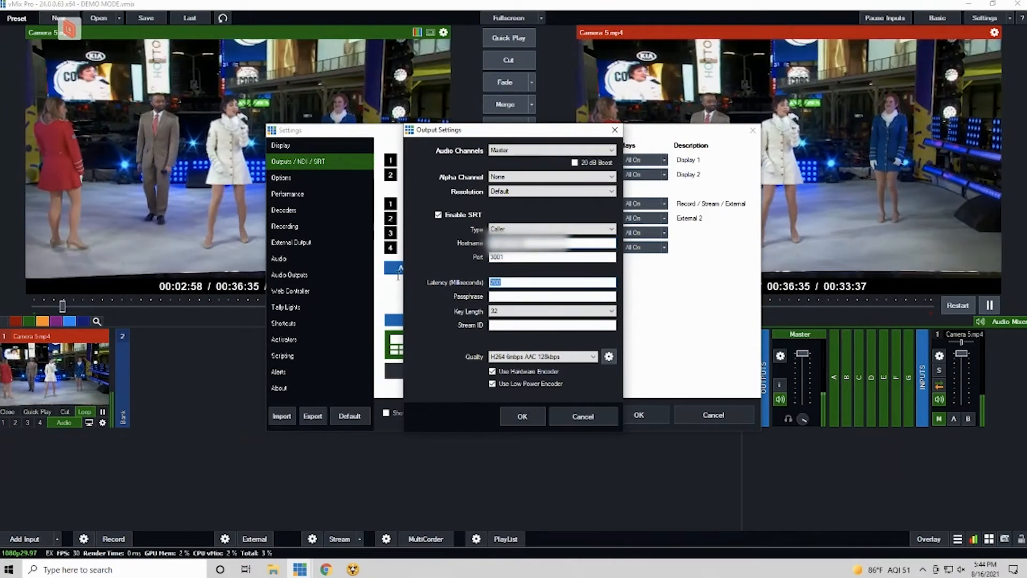
{"action": "type", "text": "5"}
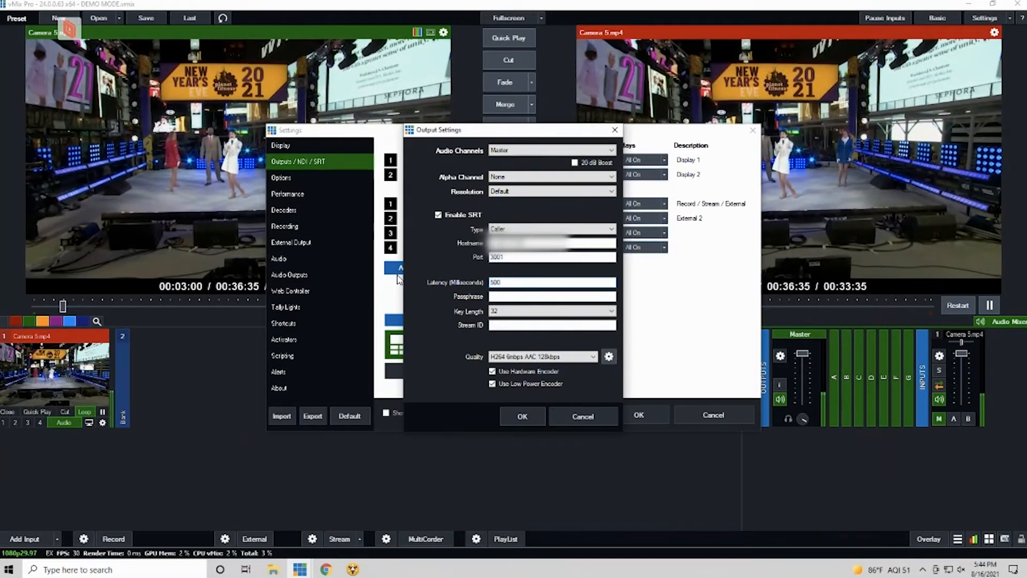
{"action": "left_click", "coordinate": [532, 358]}
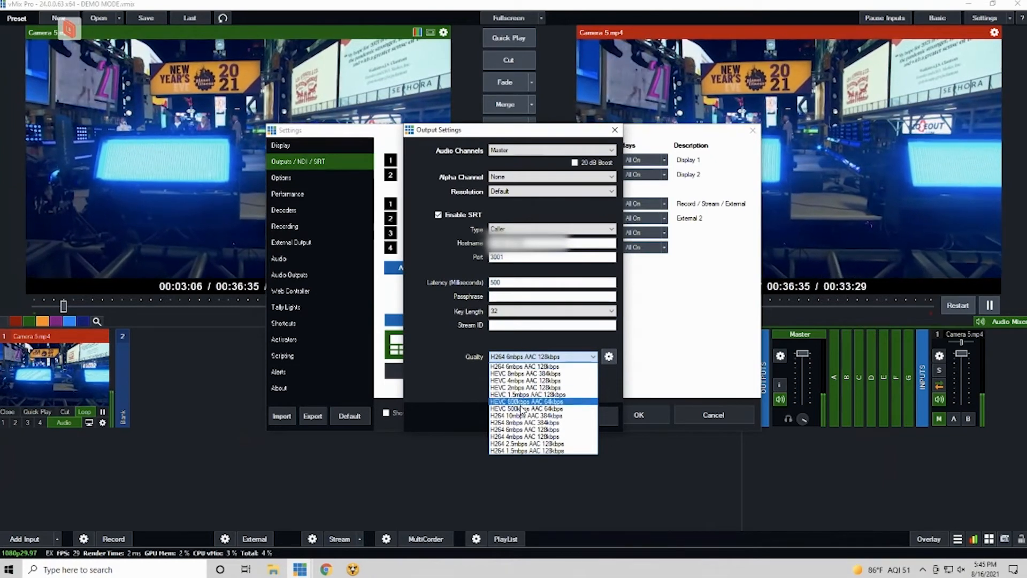
{"action": "left_click", "coordinate": [514, 423]}
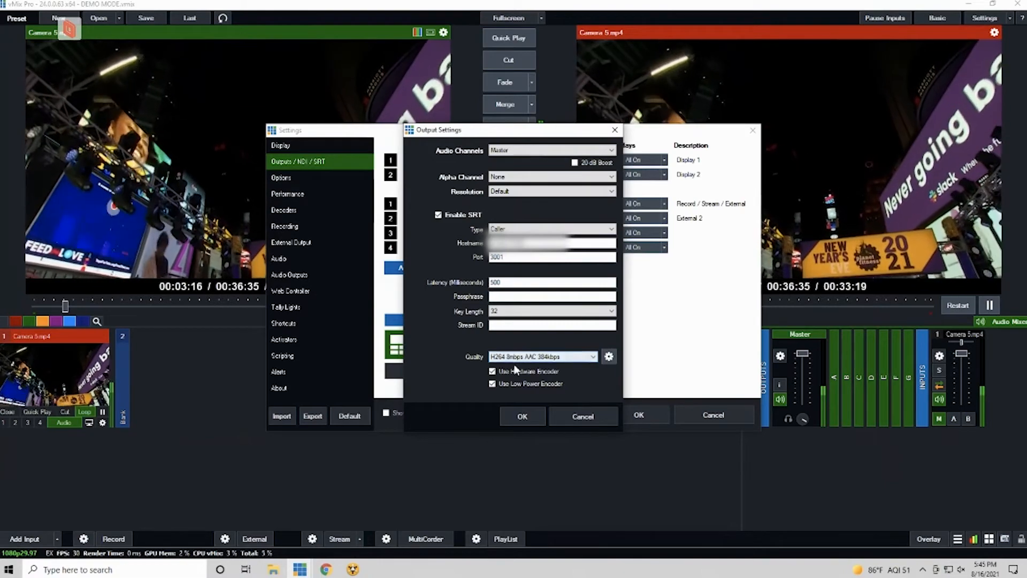
{"action": "left_click", "coordinate": [522, 417]}
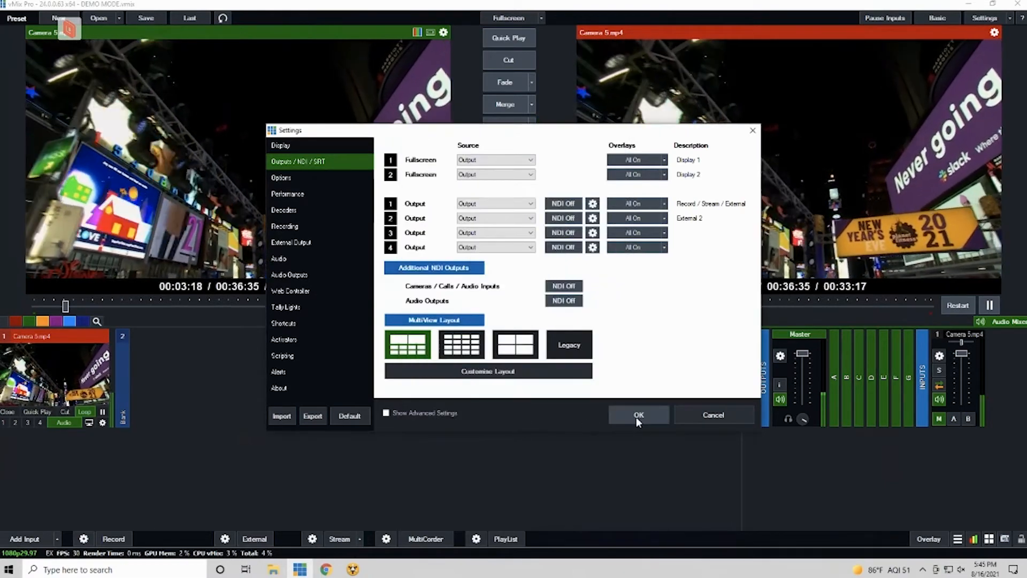
{"action": "left_click", "coordinate": [636, 416]}
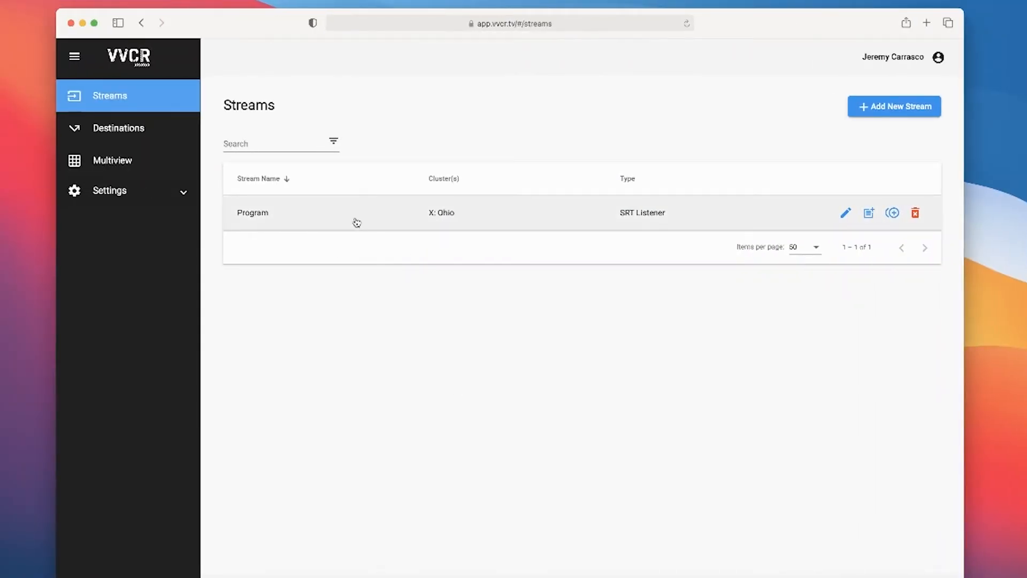
Step: In VVCR, preview the Program stream's X primary output and close the preview
{"action": "left_click", "coordinate": [357, 223]}
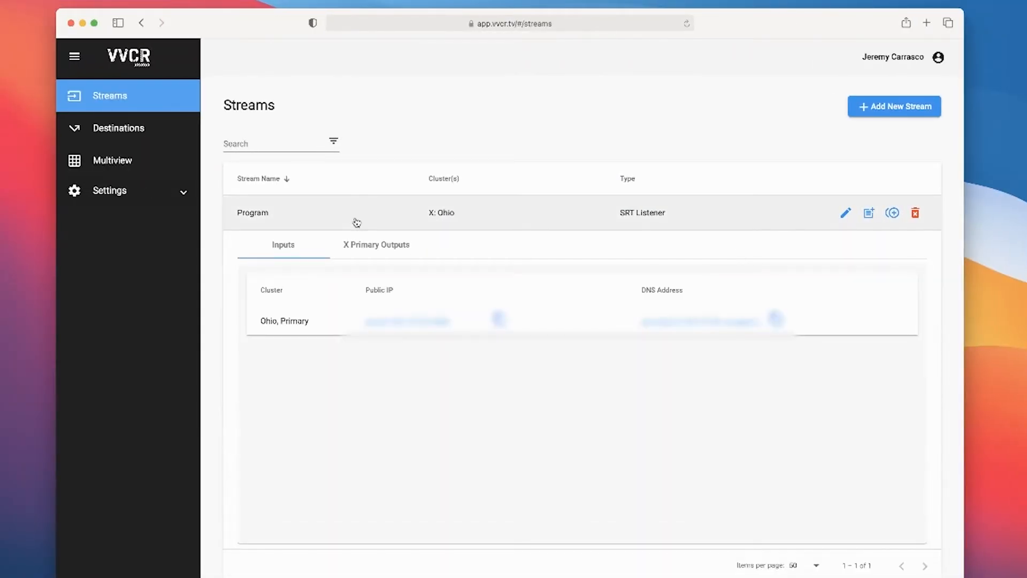
{"action": "left_click", "coordinate": [380, 247]}
{"action": "scroll", "coordinate": [658, 393], "scroll_direction": "down", "scroll_amount": 3}
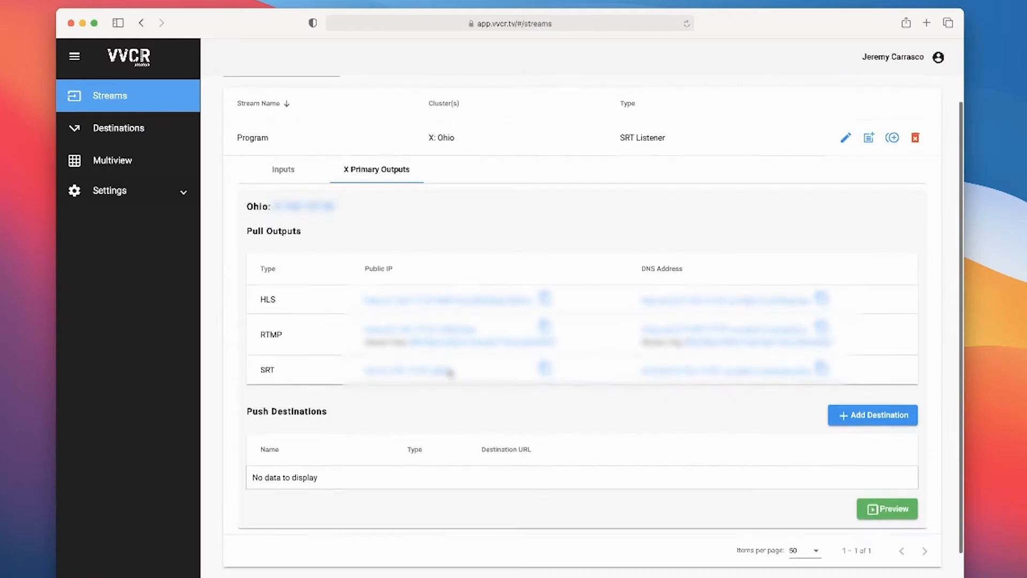
{"action": "left_click", "coordinate": [890, 512]}
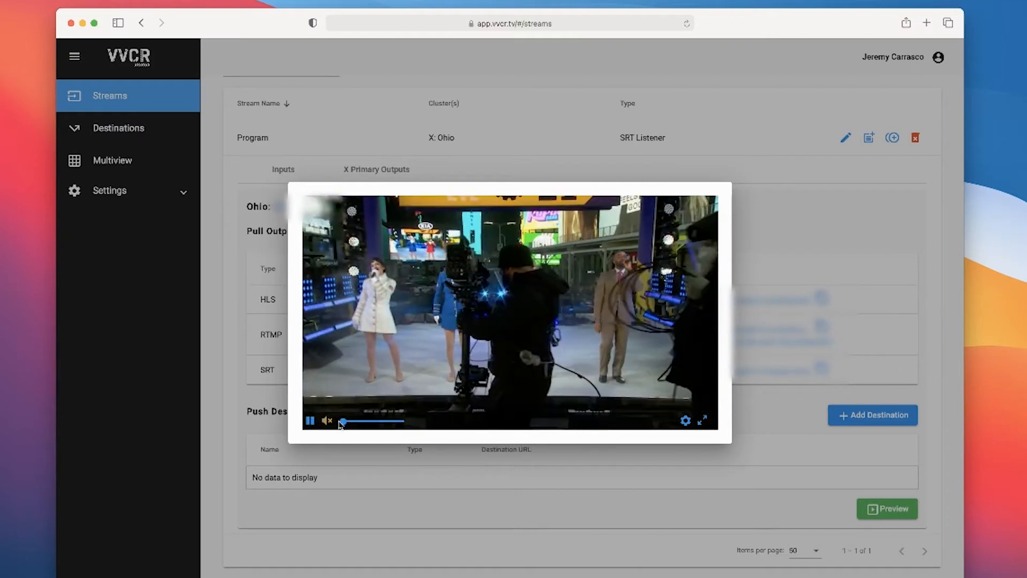
{"action": "left_click_drag", "start_coordinate": [343, 422], "coordinate": [343, 423]}
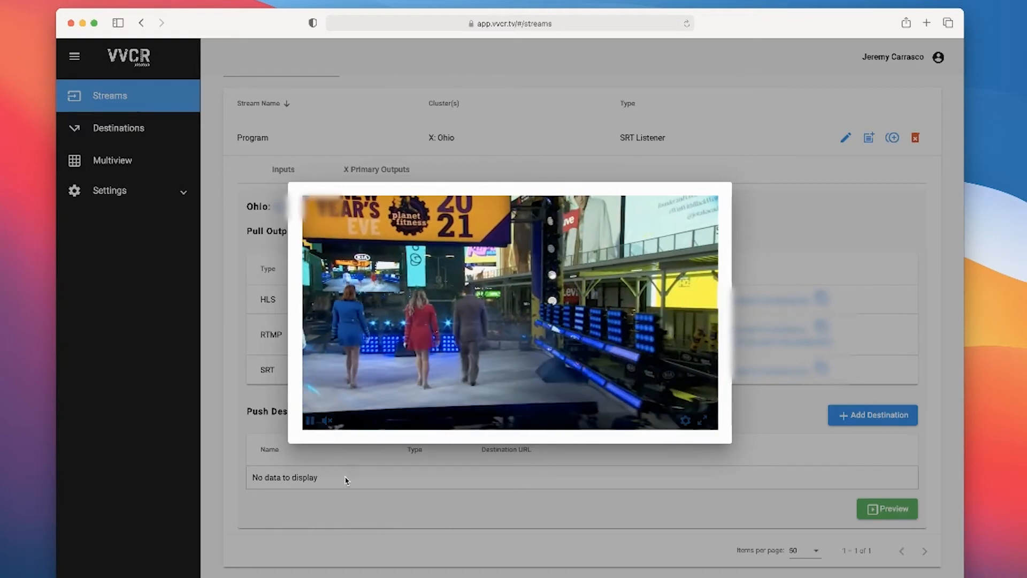
{"action": "left_click", "coordinate": [354, 483]}
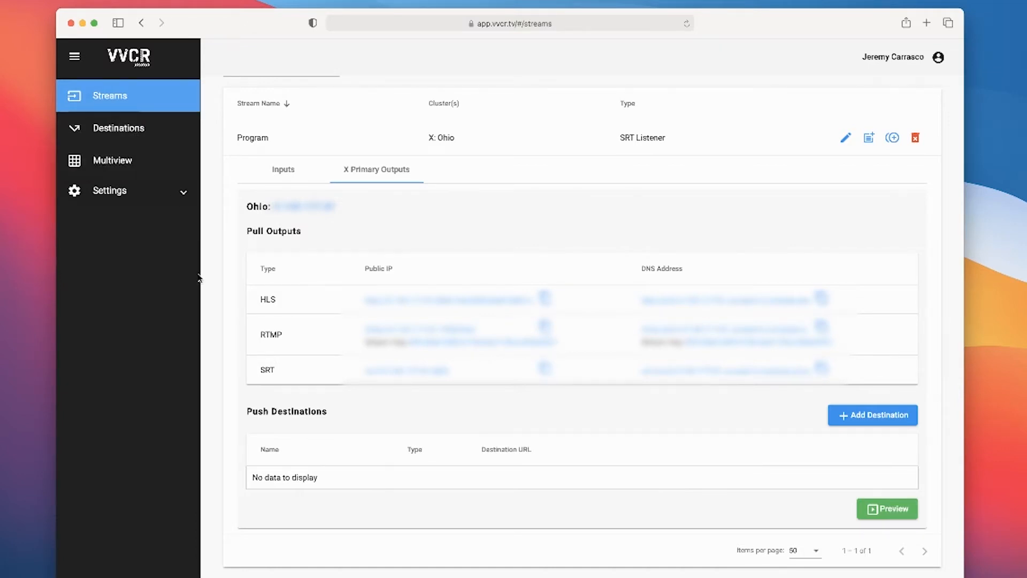
Step: Switch to the YouTube Studio live streaming page in Chrome and copy the stream key of the Test Stream
{"action": "key", "text": "ctrl+Up"}
{"action": "left_click", "coordinate": [576, 38]}
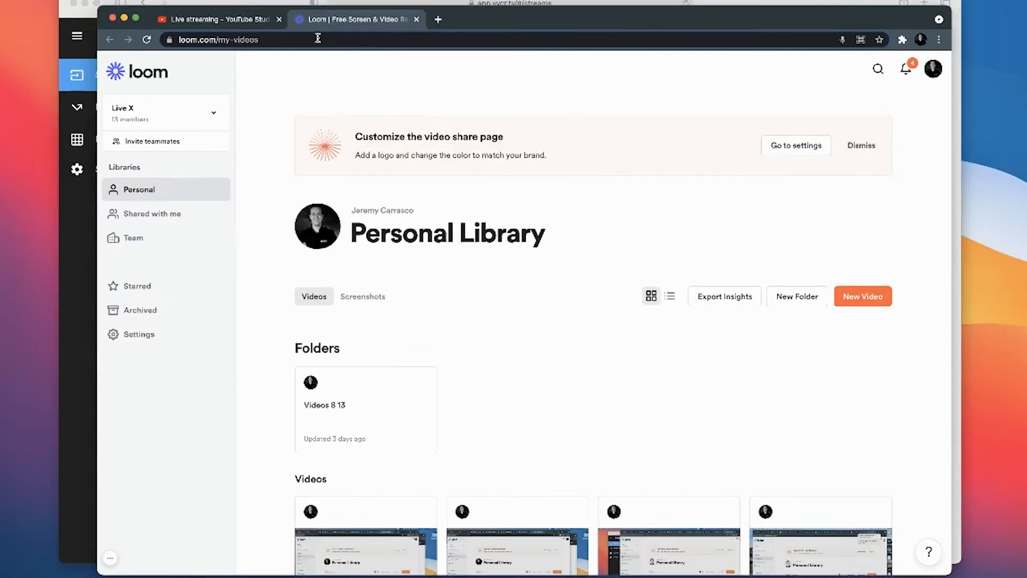
{"action": "left_click", "coordinate": [246, 20]}
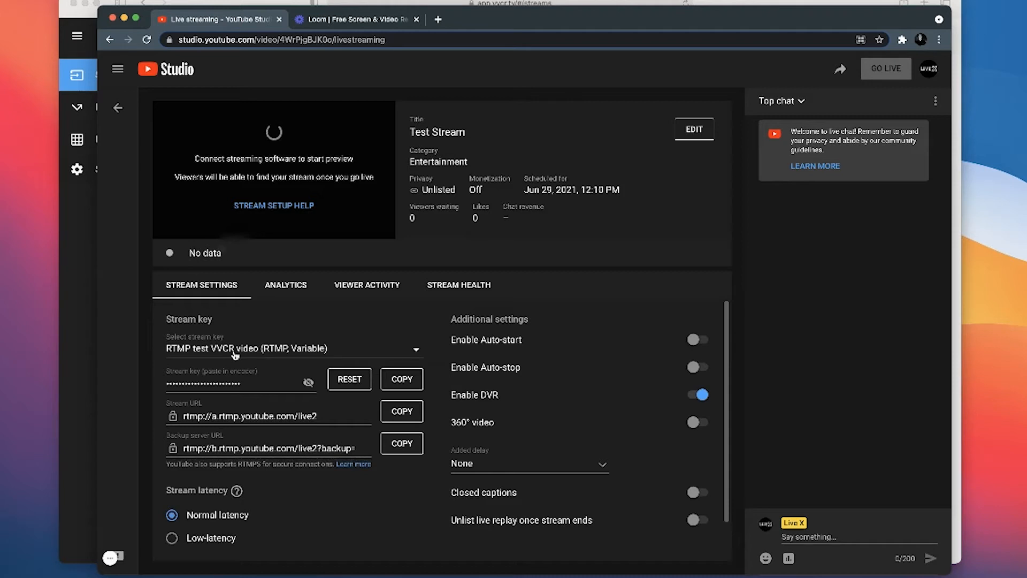
{"action": "left_click", "coordinate": [398, 380]}
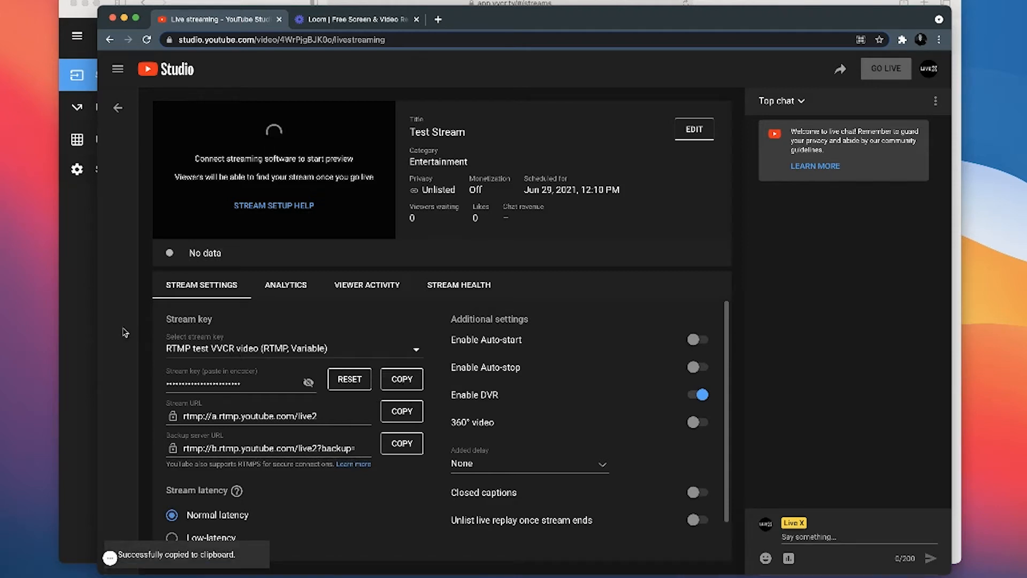
Step: Back in VVCR, start a new destination named YouTubeLive and choose Program as its input
{"action": "left_click", "coordinate": [76, 310]}
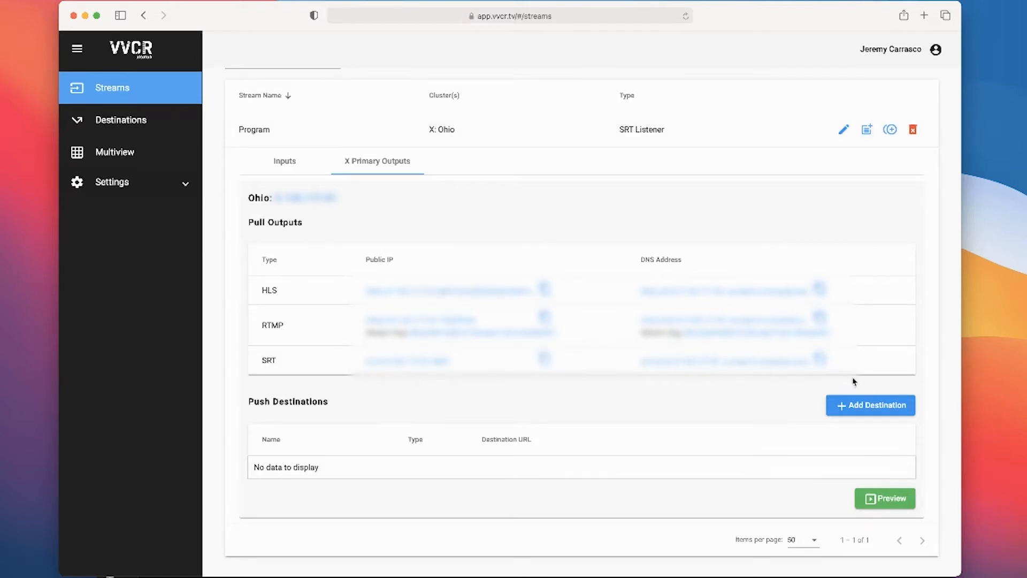
{"action": "left_click", "coordinate": [562, 133]}
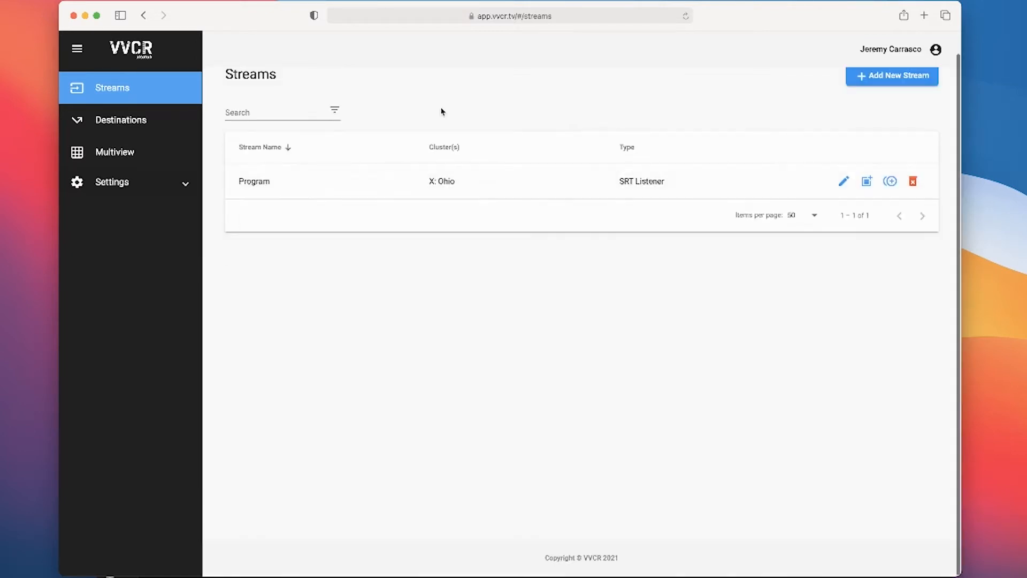
{"action": "left_click", "coordinate": [154, 132]}
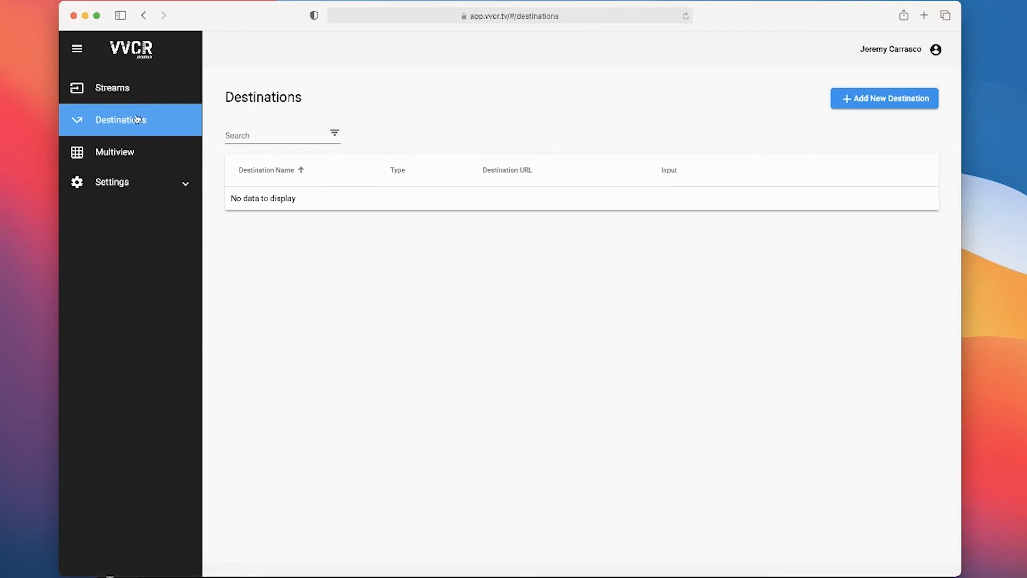
{"action": "left_click", "coordinate": [850, 107]}
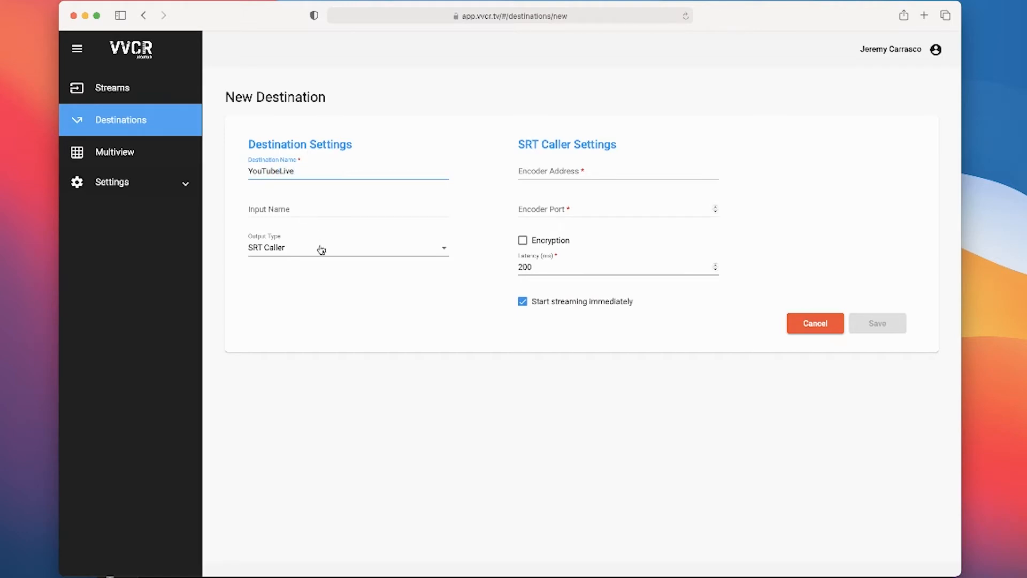
{"action": "left_click", "coordinate": [301, 209]}
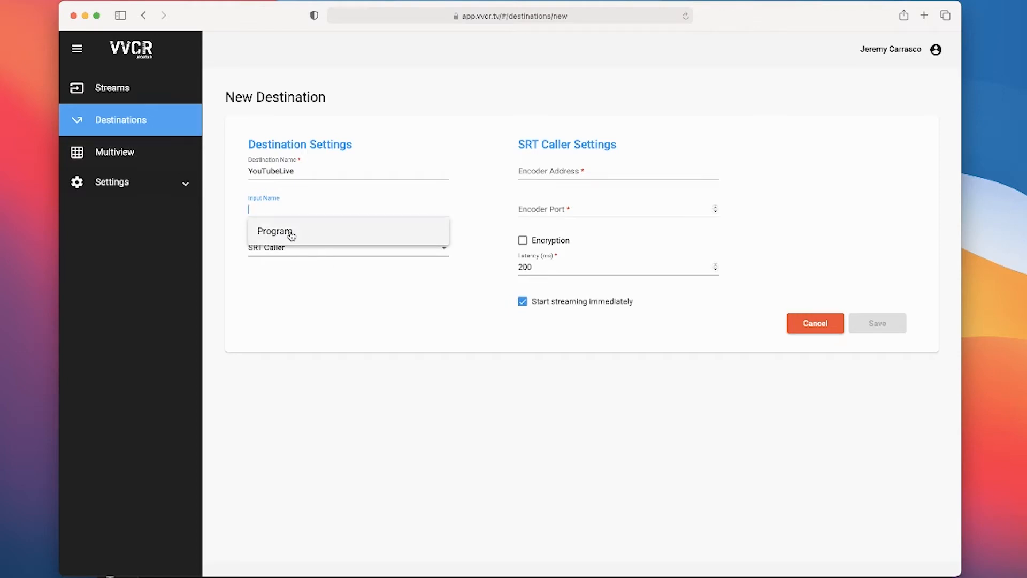
{"action": "left_click", "coordinate": [291, 234]}
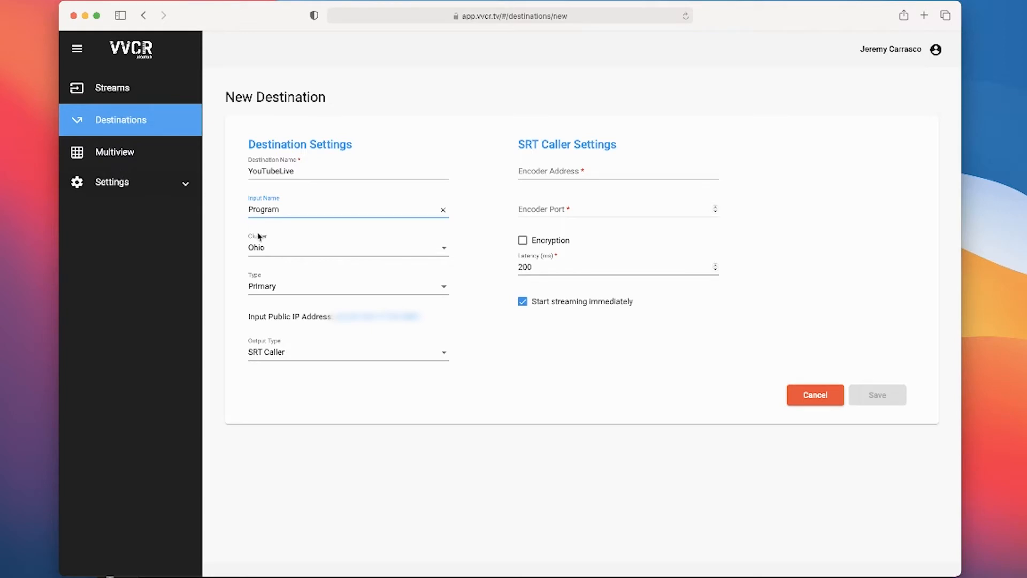
Step: Set the destination's output type to RTMP Push and paste the copied YouTube stream key into the Stream Key field
{"action": "left_click", "coordinate": [351, 357]}
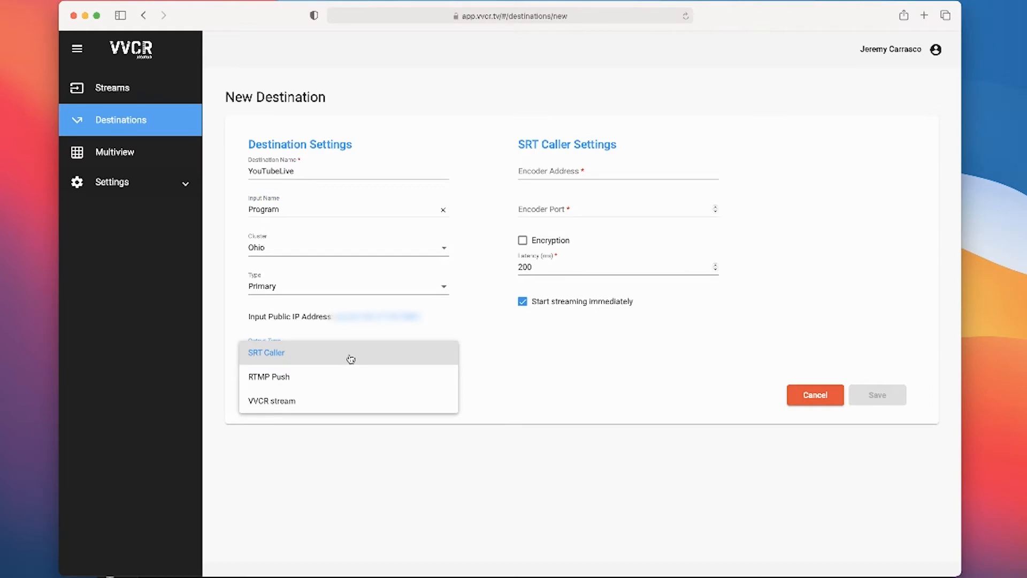
{"action": "left_click", "coordinate": [284, 378]}
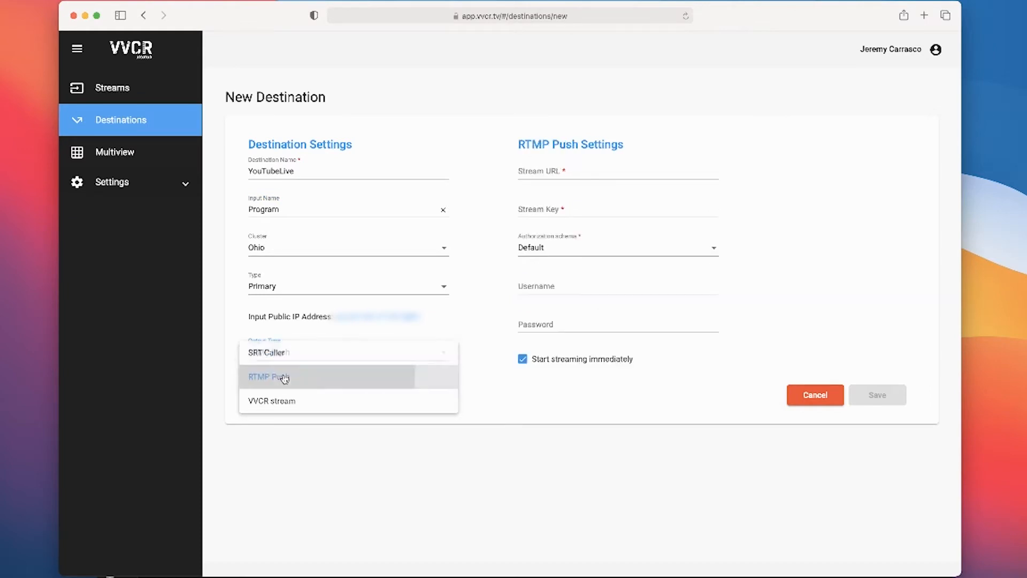
{"action": "left_click", "coordinate": [567, 208]}
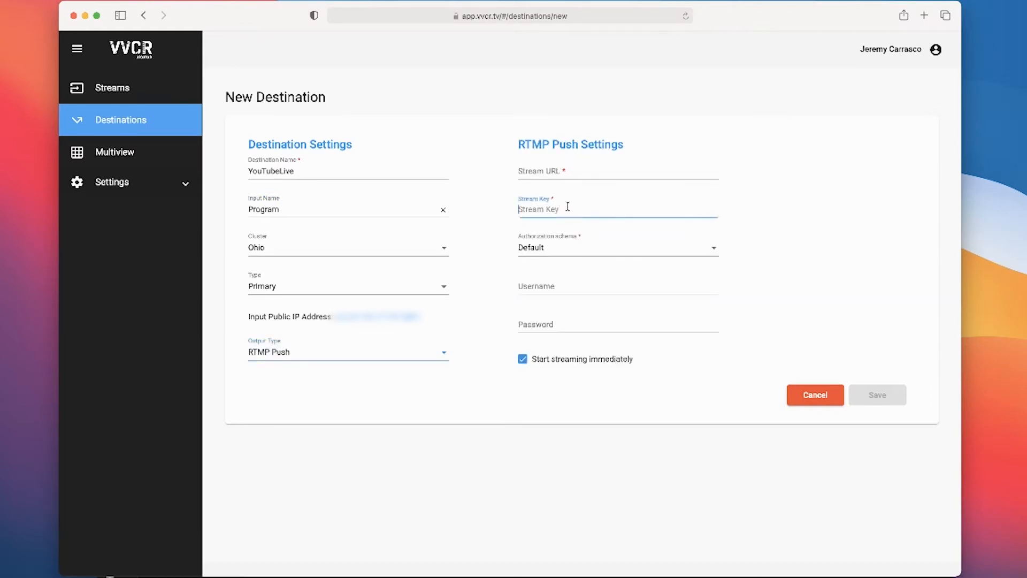
{"action": "key", "text": "super+v"}
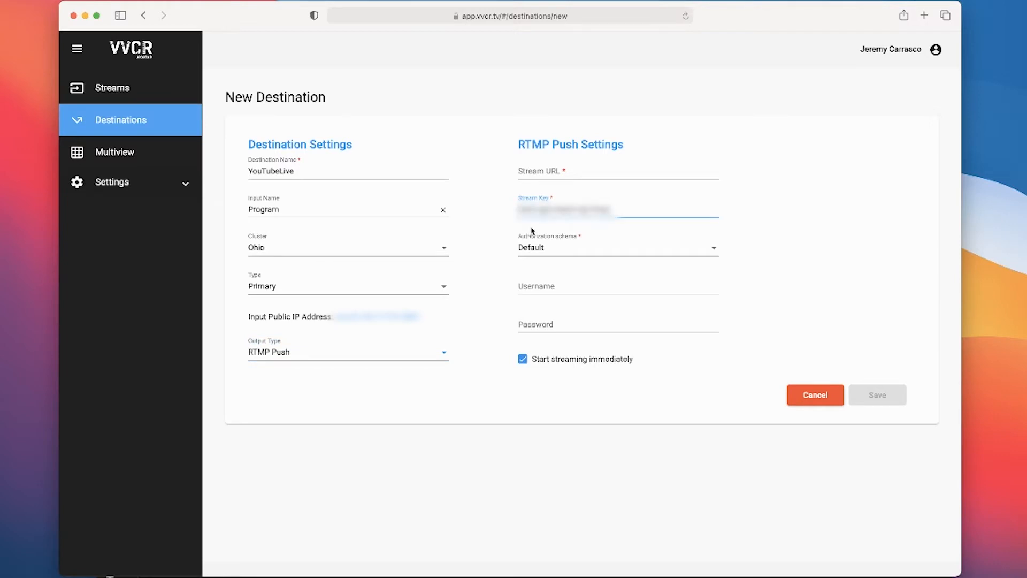
Step: Copy the Stream URL from YouTube Studio in Chrome and paste it as the Stream URL of the VVCR destination
{"action": "left_click", "coordinate": [569, 170]}
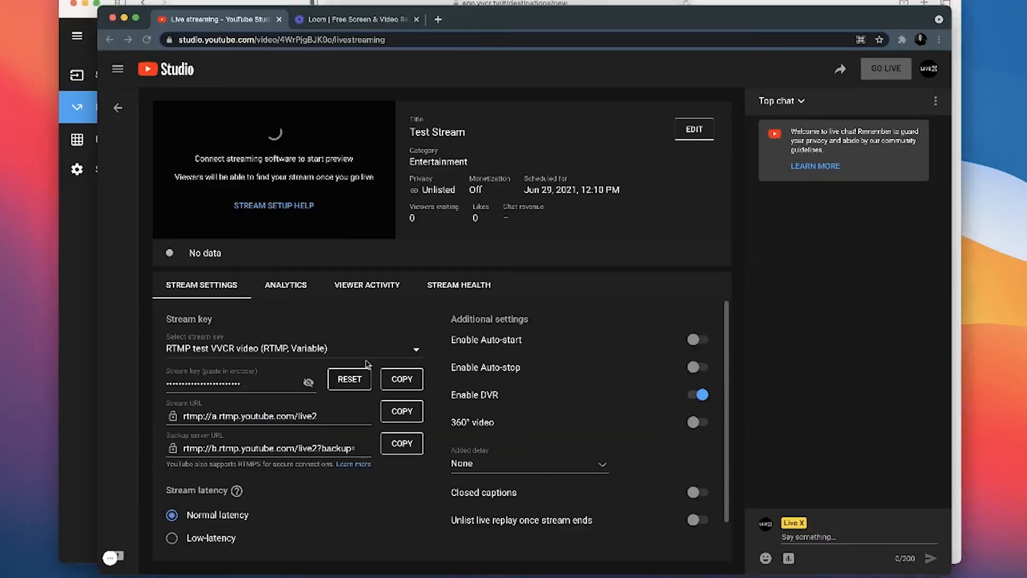
{"action": "left_click", "coordinate": [401, 412]}
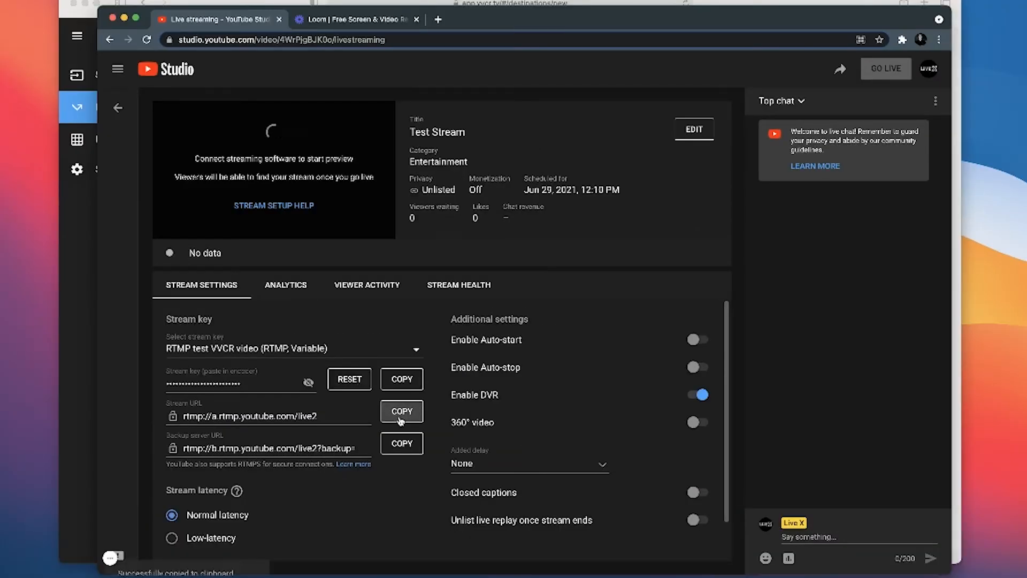
{"action": "key", "text": "super+Tab"}
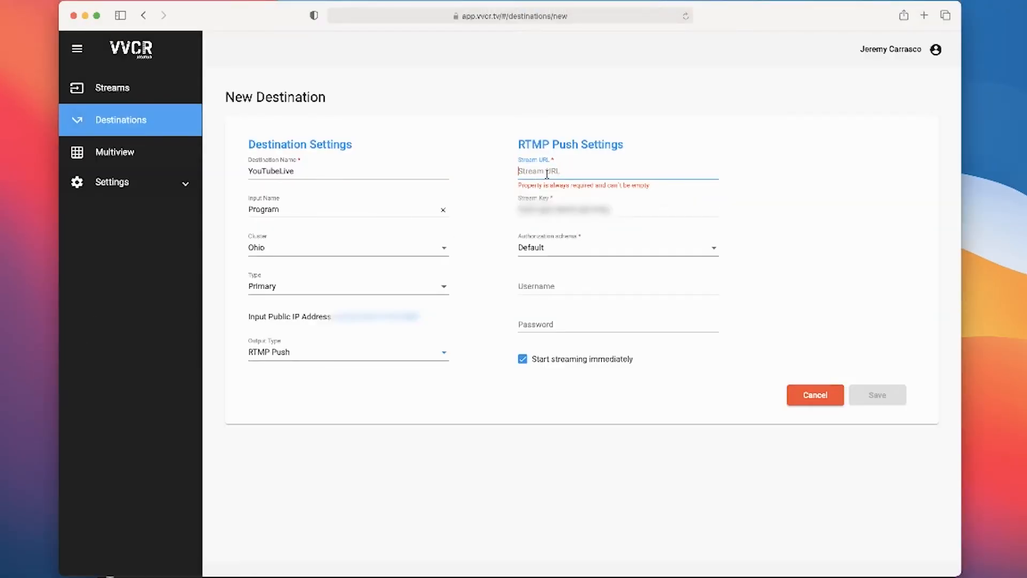
{"action": "key", "text": "super+v"}
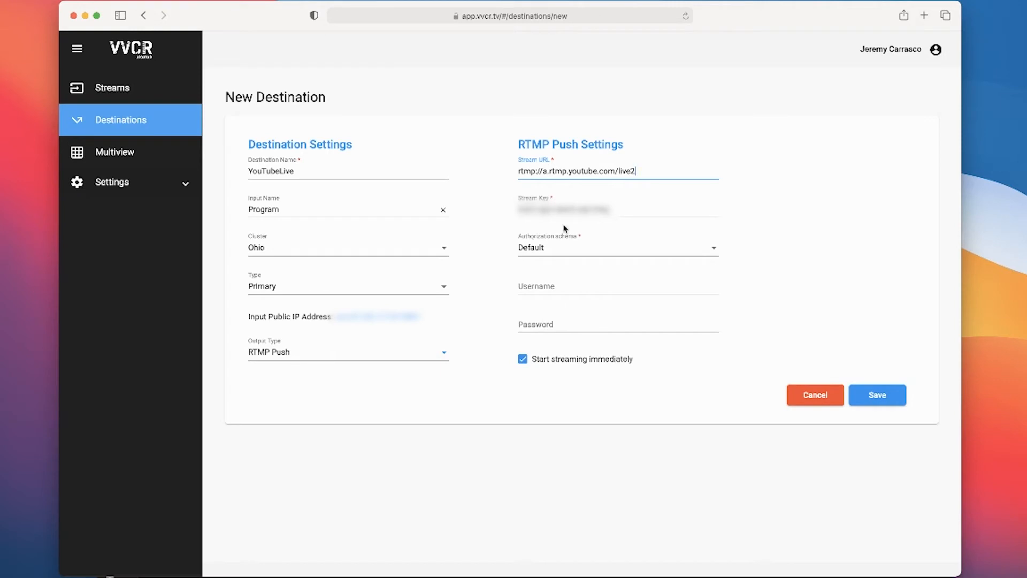
Step: Save the YouTubeLive destination with immediate streaming turned off, and start it manually from the destinations list
{"action": "left_click", "coordinate": [523, 359]}
{"action": "left_click", "coordinate": [879, 396]}
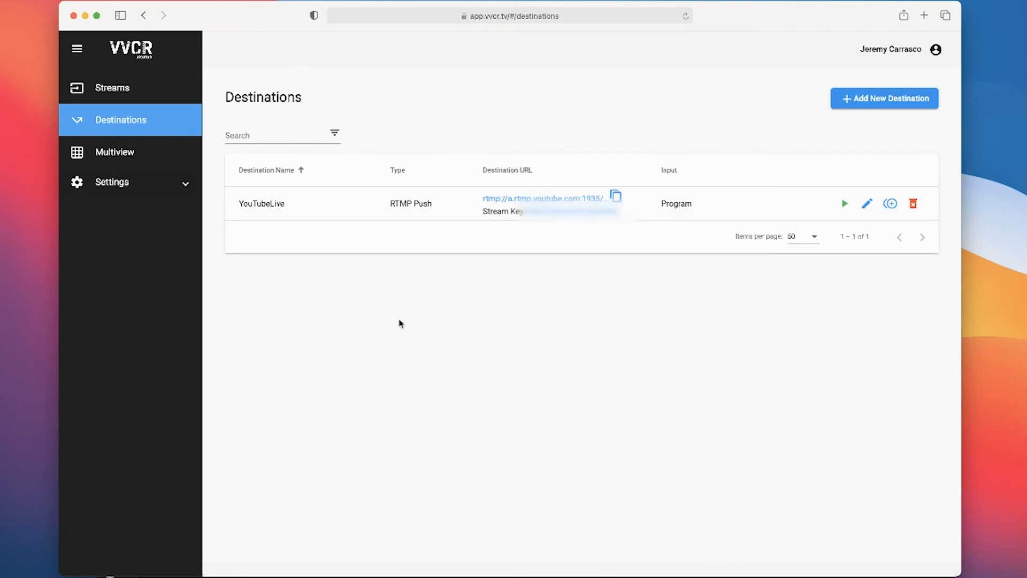
{"action": "left_click", "coordinate": [845, 204]}
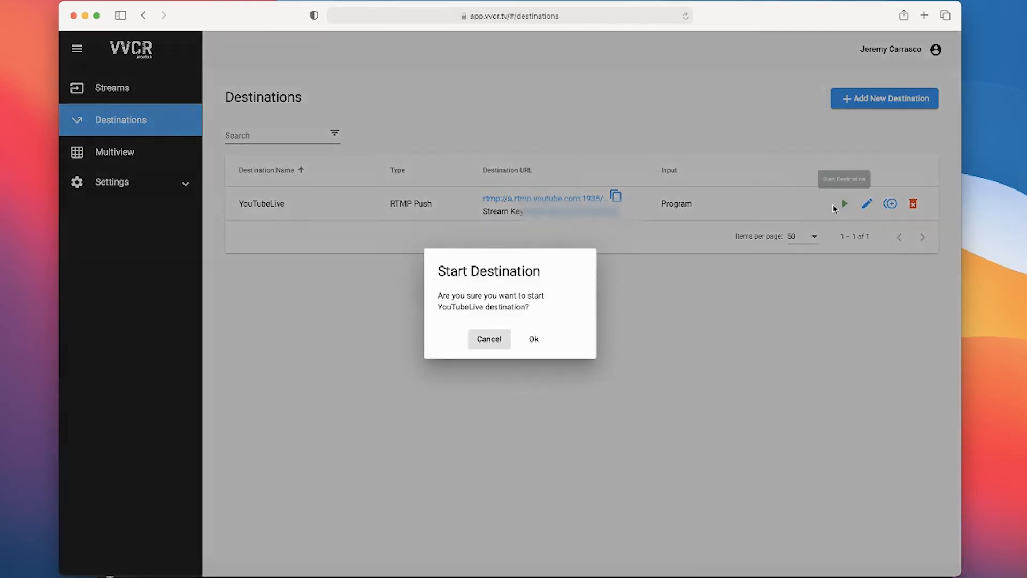
{"action": "left_click", "coordinate": [537, 340]}
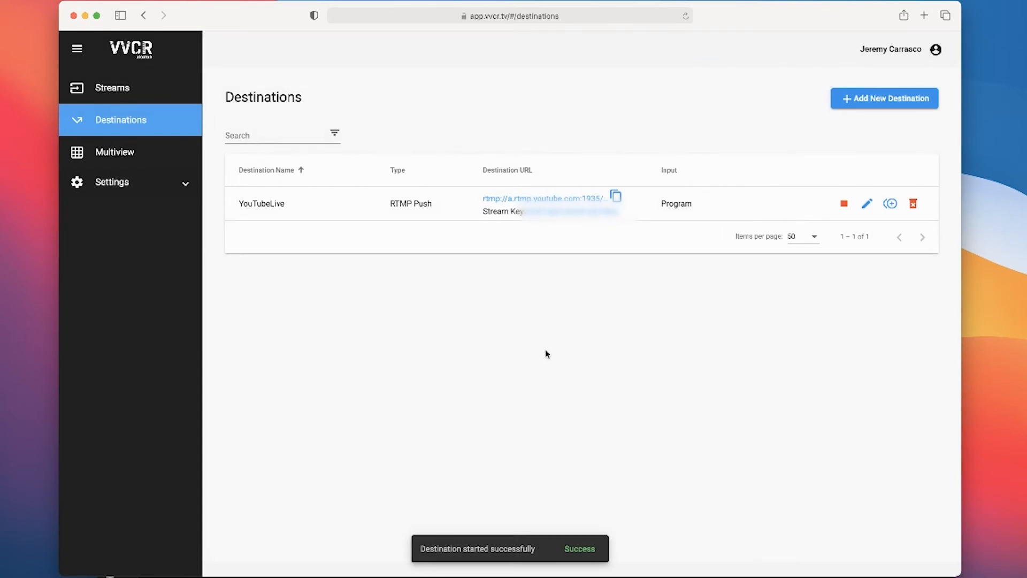
Step: Check the Test Stream preview in YouTube Studio, dismiss the go-live hint, and return to the VVCR destinations list
{"action": "key", "text": "ctrl+Up"}
{"action": "left_click", "coordinate": [689, 220]}
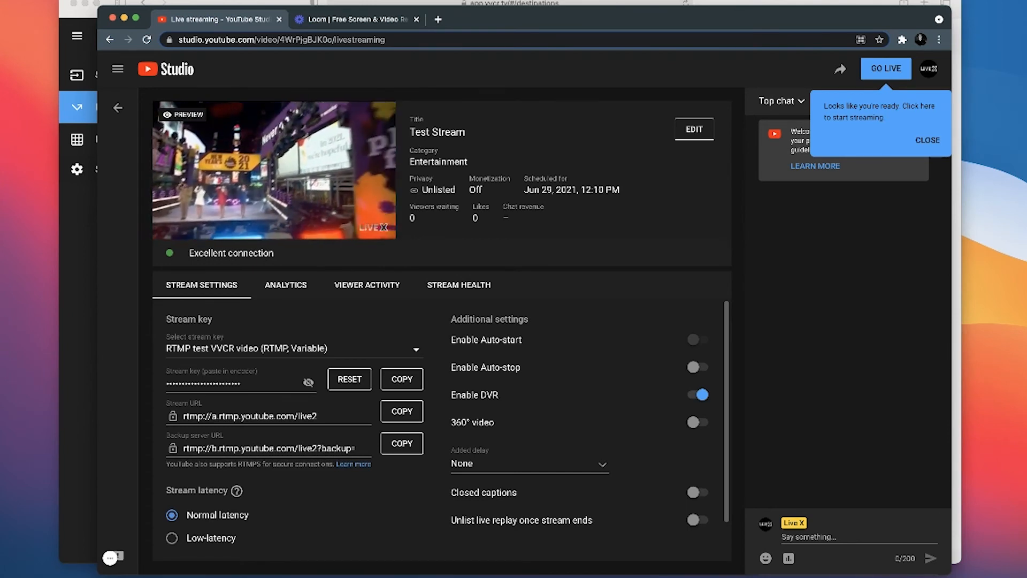
{"action": "left_click", "coordinate": [927, 141]}
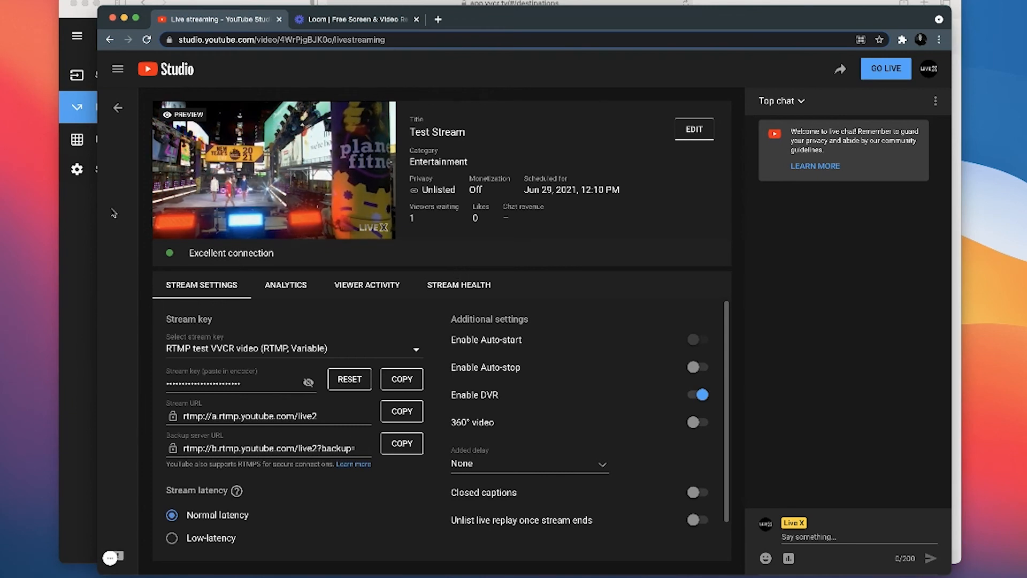
{"action": "left_click", "coordinate": [83, 236]}
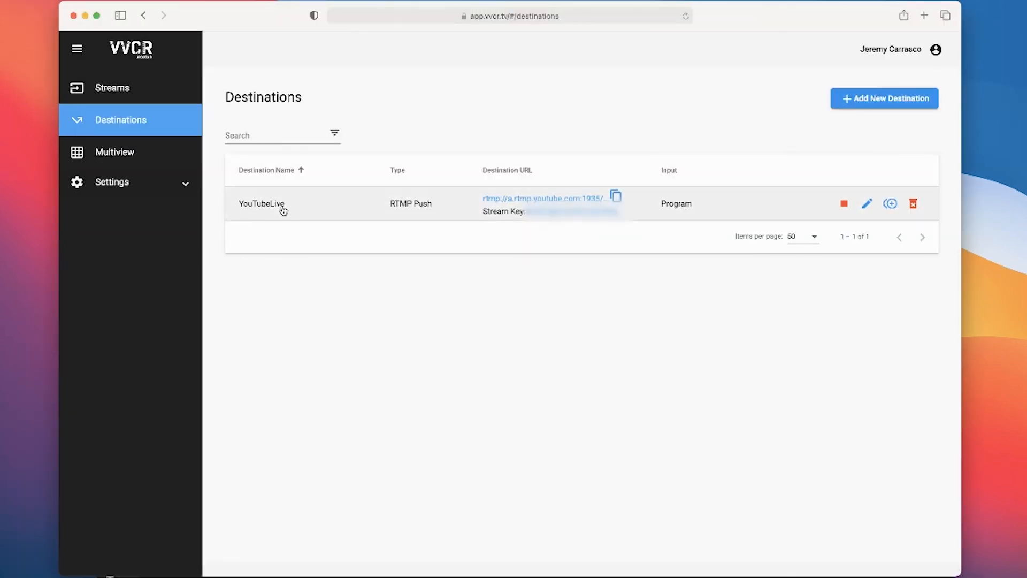